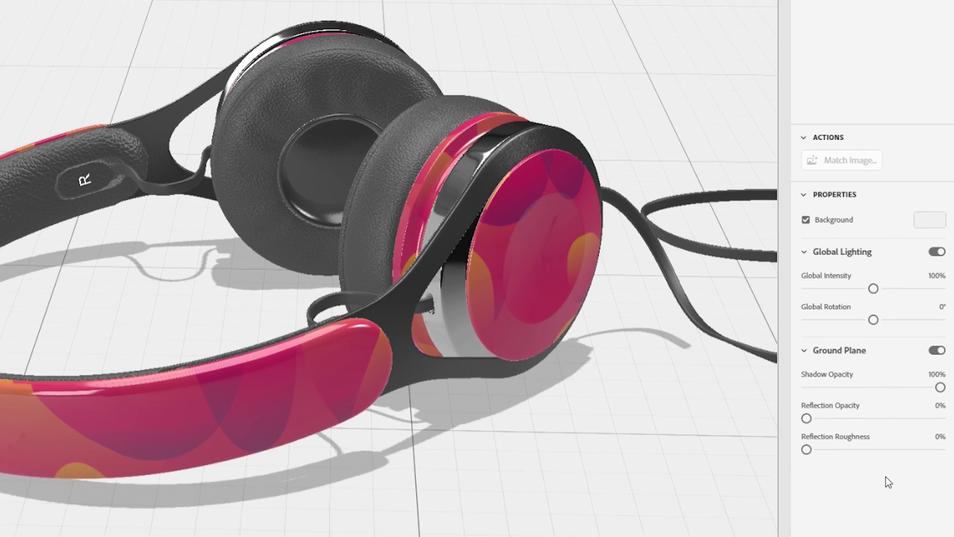
# Step: Try a new background colour, then make the 'Simple black gradient' library image the backdrop
pyautogui.click(926, 221)
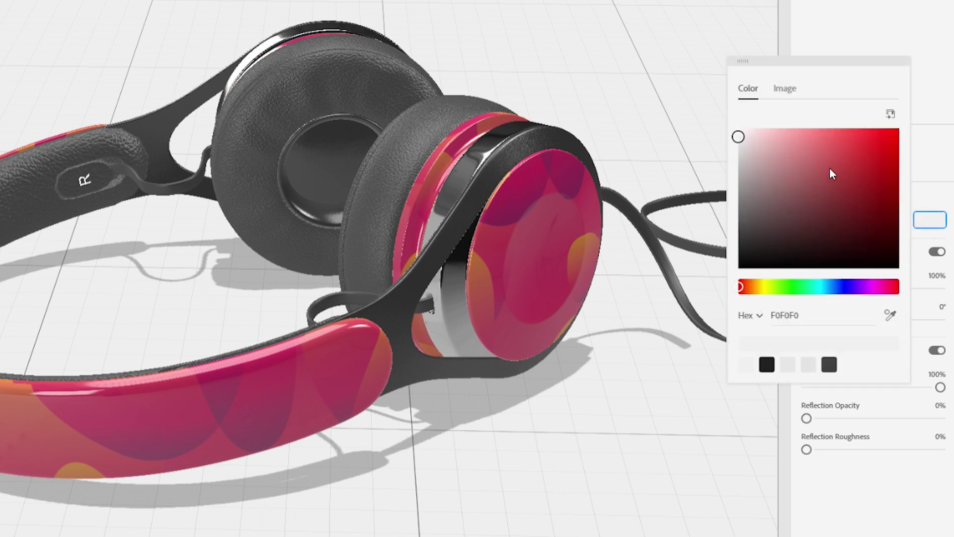
pyautogui.moveTo(747, 142); pyautogui.dragTo(739, 251)
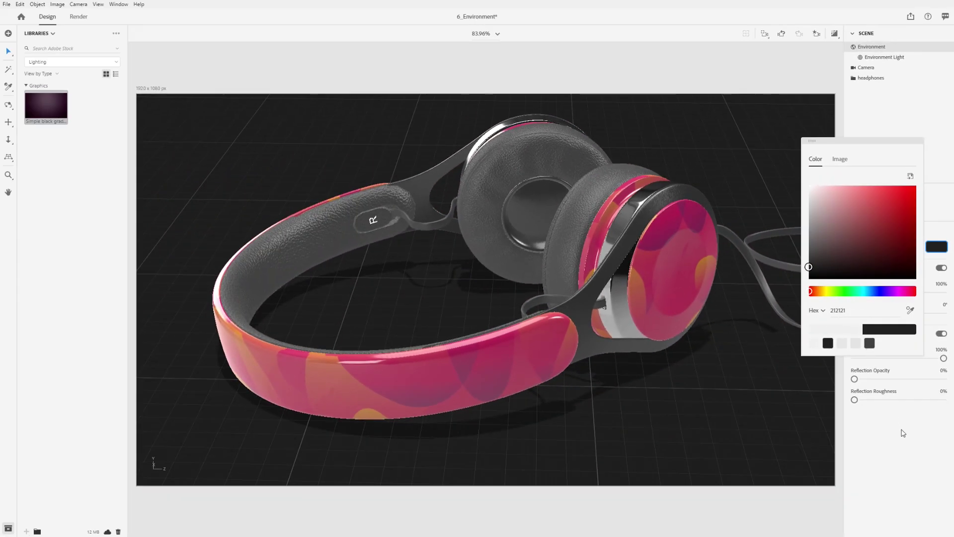
pyautogui.click(903, 433)
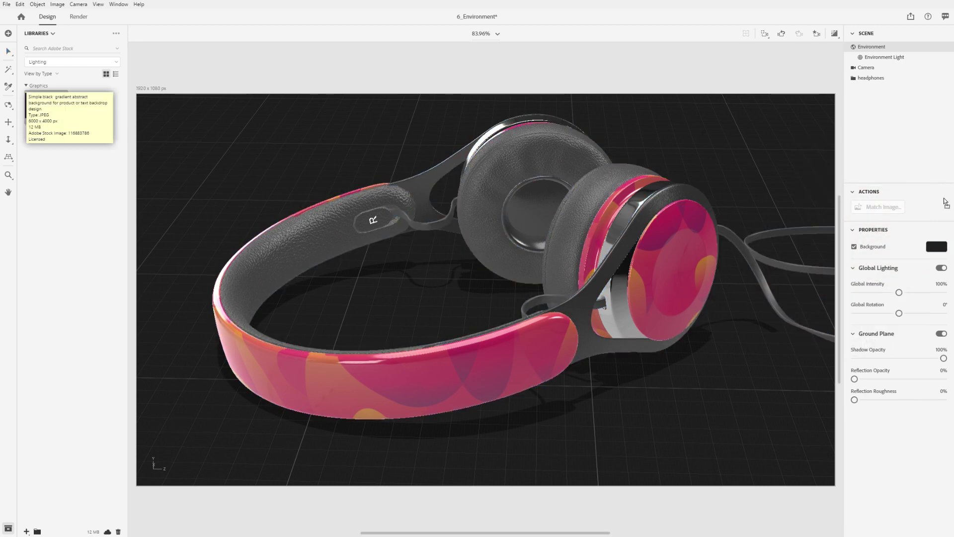
pyautogui.moveTo(950, 209); pyautogui.dragTo(948, 248)
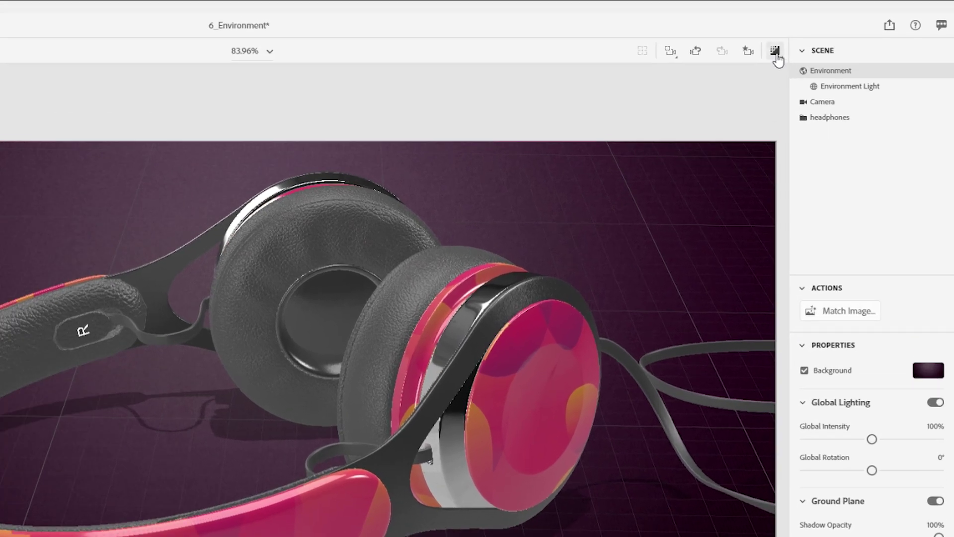
# Step: Turn on Render Preview and set ground Shadow Opacity 100%, Reflection Opacity 80%, Reflection Roughness 24%
pyautogui.click(775, 50)
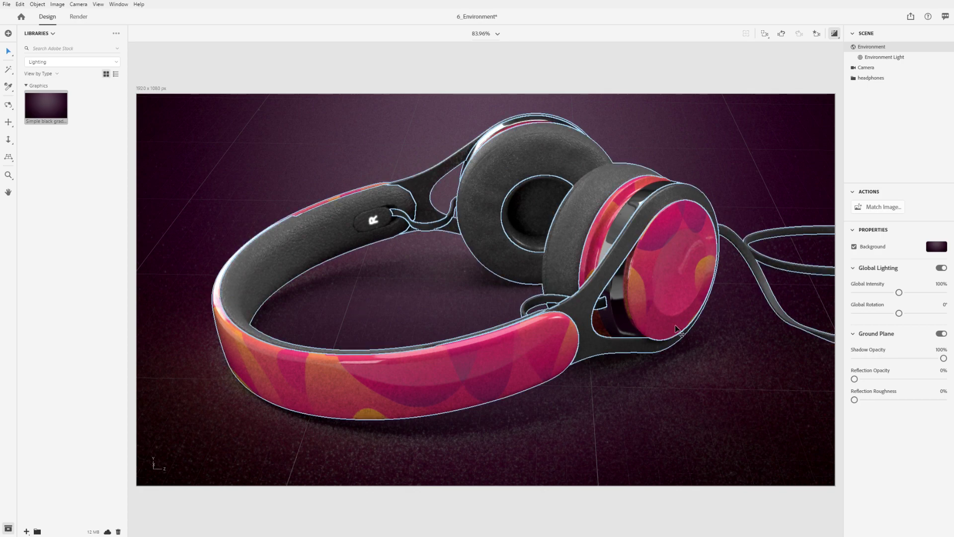
pyautogui.moveTo(944, 359); pyautogui.dragTo(855, 358)
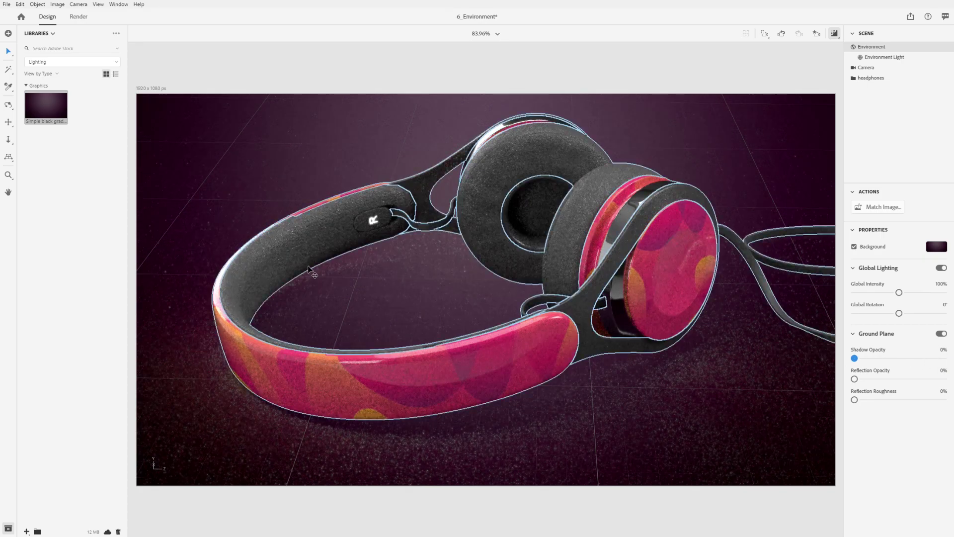
pyautogui.moveTo(855, 359); pyautogui.dragTo(944, 359)
pyautogui.moveTo(854, 379); pyautogui.dragTo(927, 380)
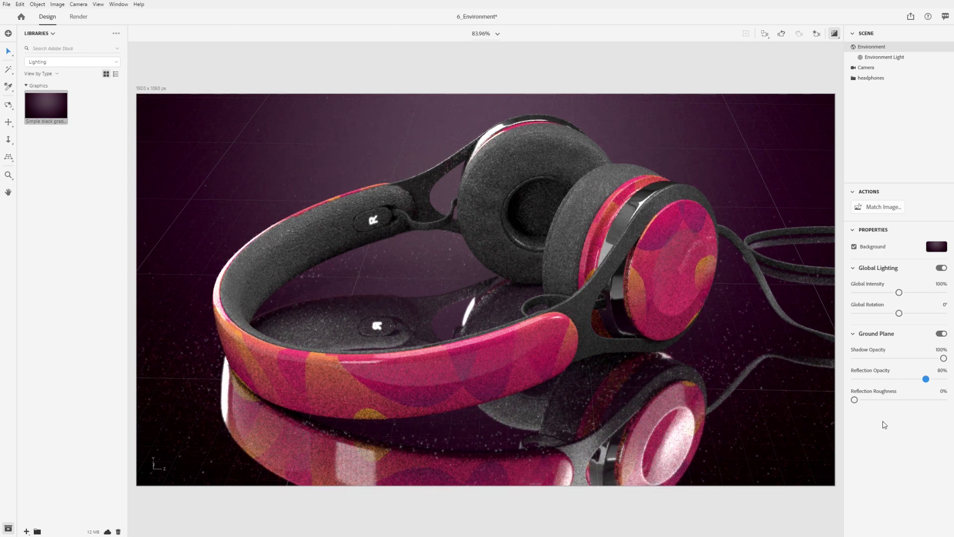
pyautogui.moveTo(855, 400); pyautogui.dragTo(876, 399)
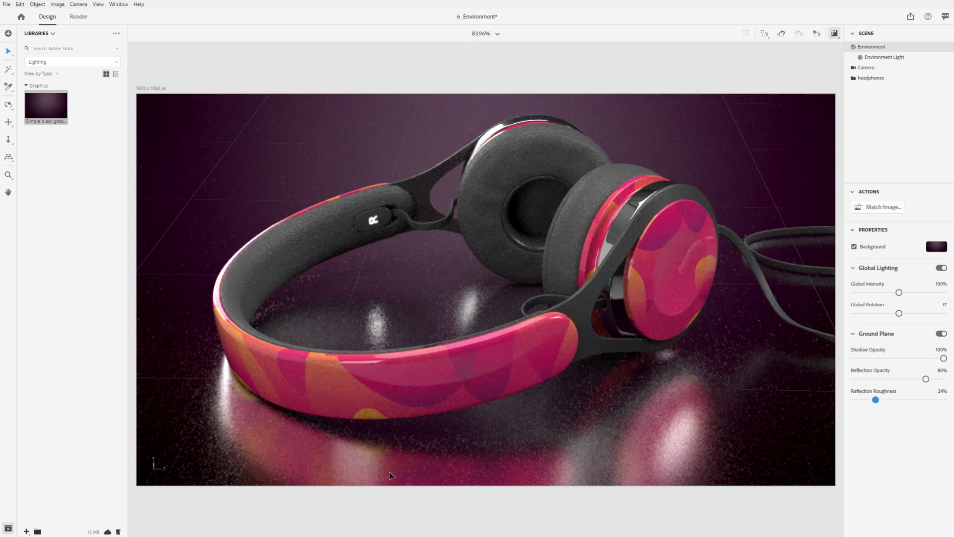
# Step: Orbit the camera to a low, close three-quarter front view of the headphones
pyautogui.click(8, 106)
pyautogui.moveTo(421, 313); pyautogui.dragTo(342, 263)
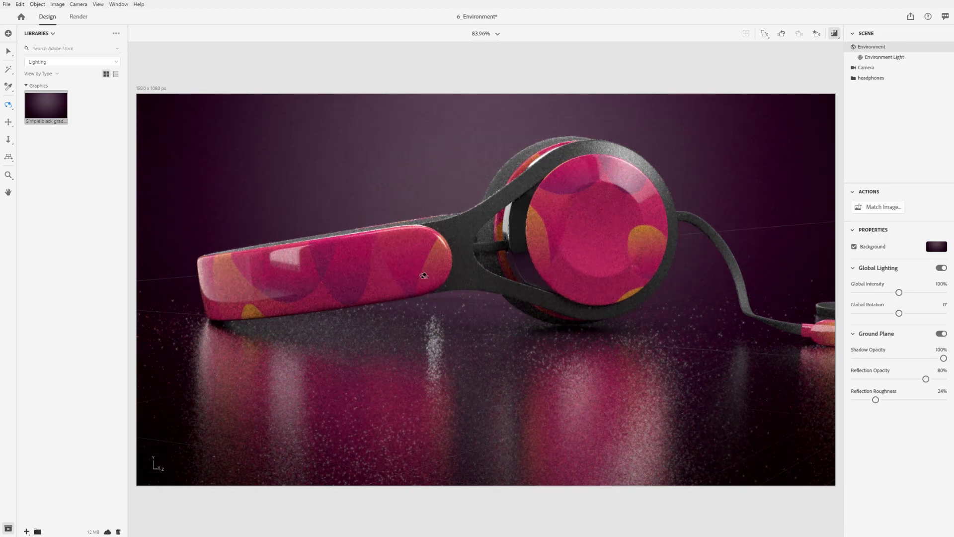
pyautogui.moveTo(422, 273); pyautogui.dragTo(453, 341)
pyautogui.moveTo(537, 319); pyautogui.dragTo(569, 333)
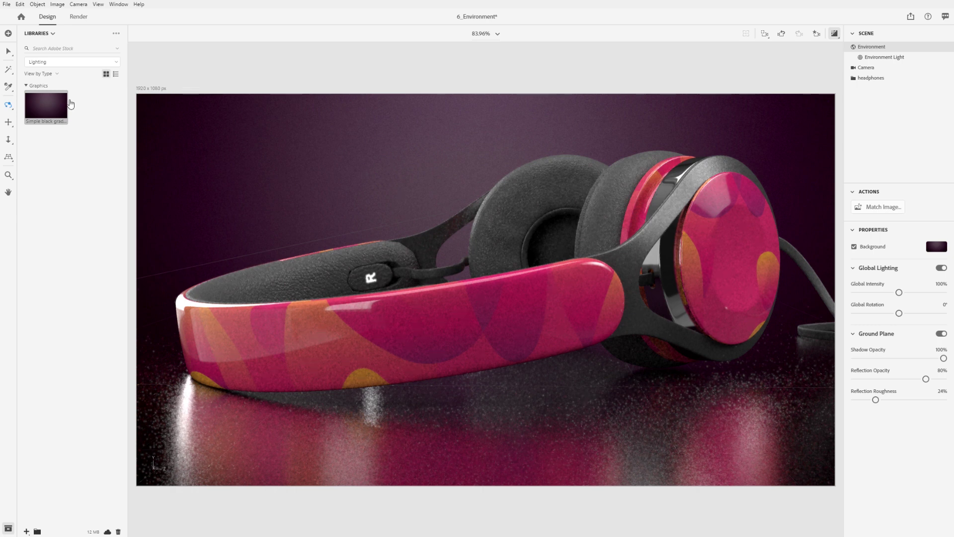
# Step: Add the Studio Warm Key light from Starter Assets with 131% intensity and 67° rotation
pyautogui.click(52, 35)
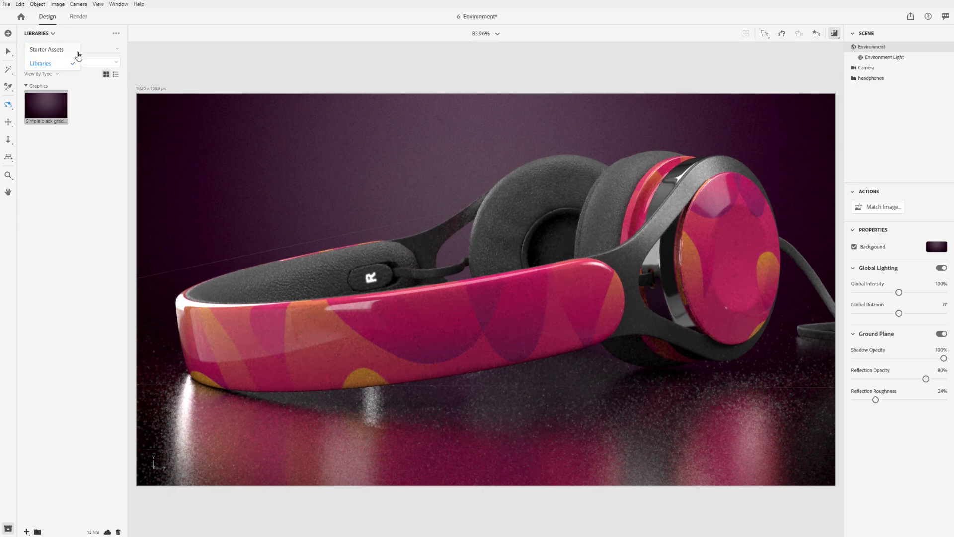
pyautogui.click(50, 49)
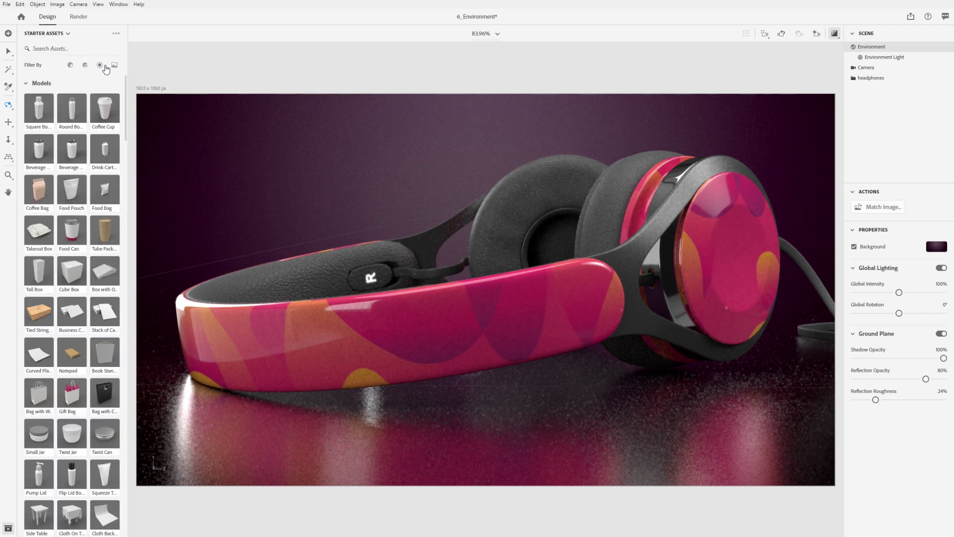
pyautogui.click(100, 65)
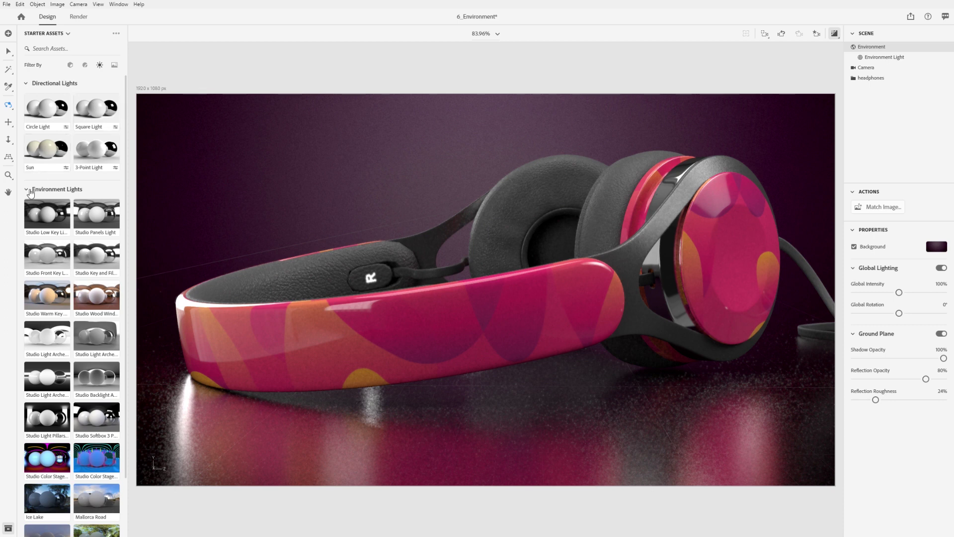
pyautogui.moveTo(126, 165); pyautogui.dragTo(132, 211)
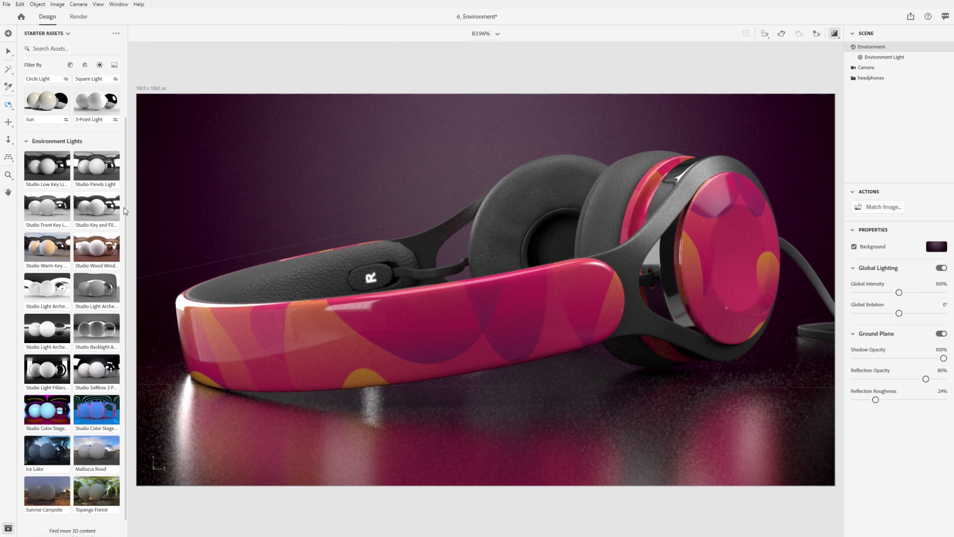
pyautogui.moveTo(46, 258); pyautogui.dragTo(410, 226)
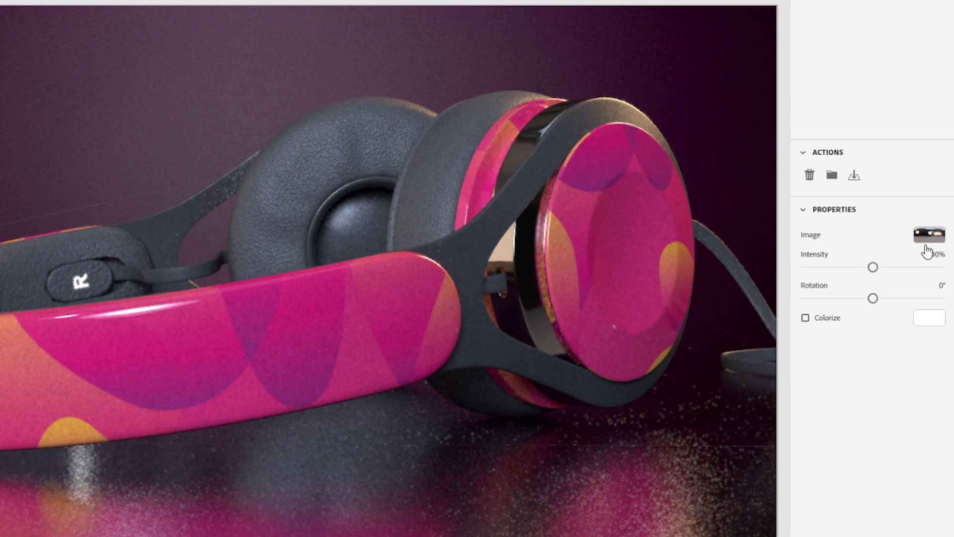
pyautogui.moveTo(873, 267); pyautogui.dragTo(895, 267)
pyautogui.moveTo(879, 302); pyautogui.dragTo(903, 302)
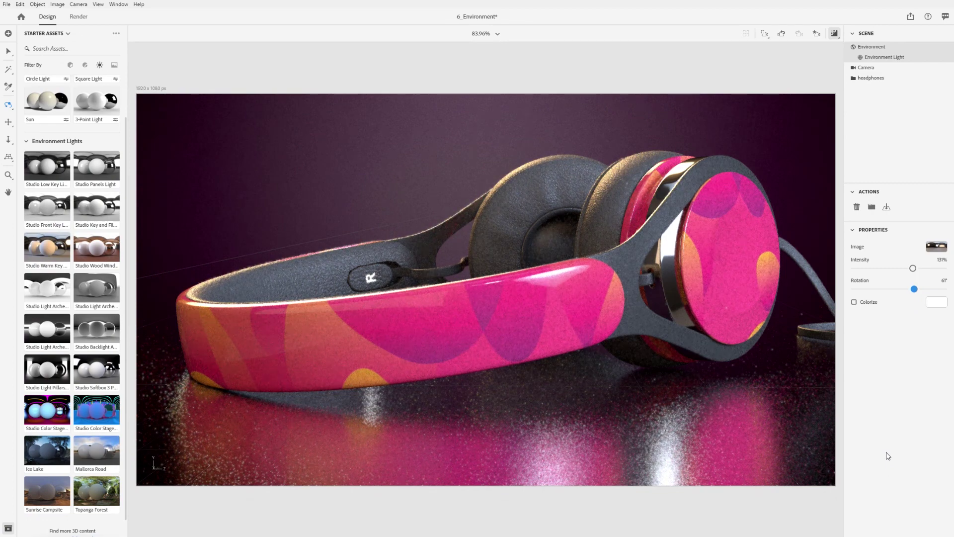
# Step: Swap the environment light for a circle directional light at 37° rotation, 15° height, 75% intensity
pyautogui.click(902, 57)
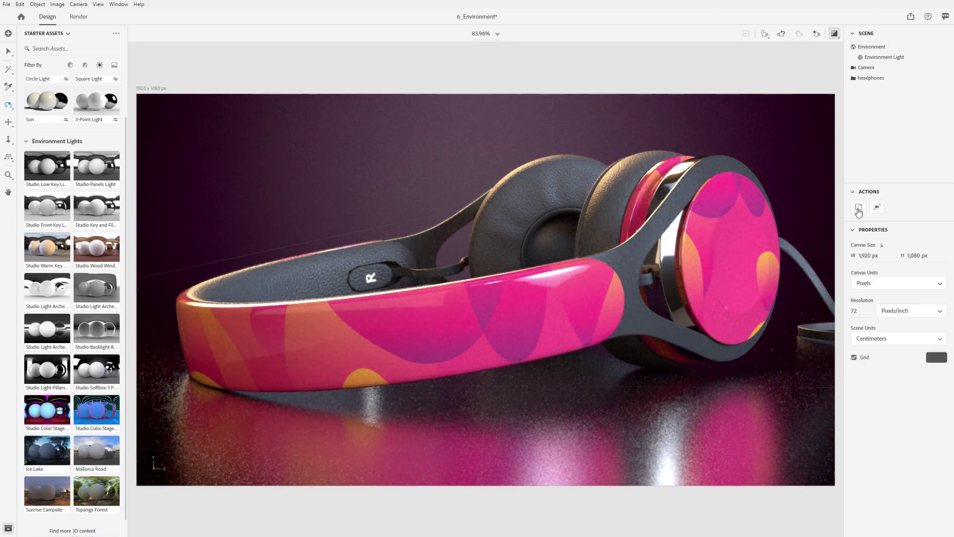
pyautogui.click(857, 206)
pyautogui.moveTo(126, 149); pyautogui.dragTo(127, 92)
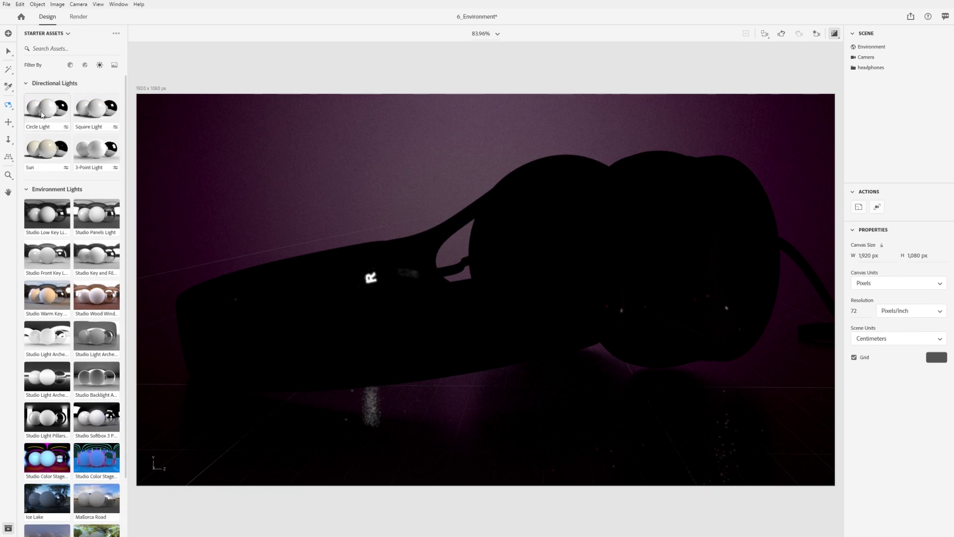
pyautogui.moveTo(43, 113); pyautogui.dragTo(408, 192)
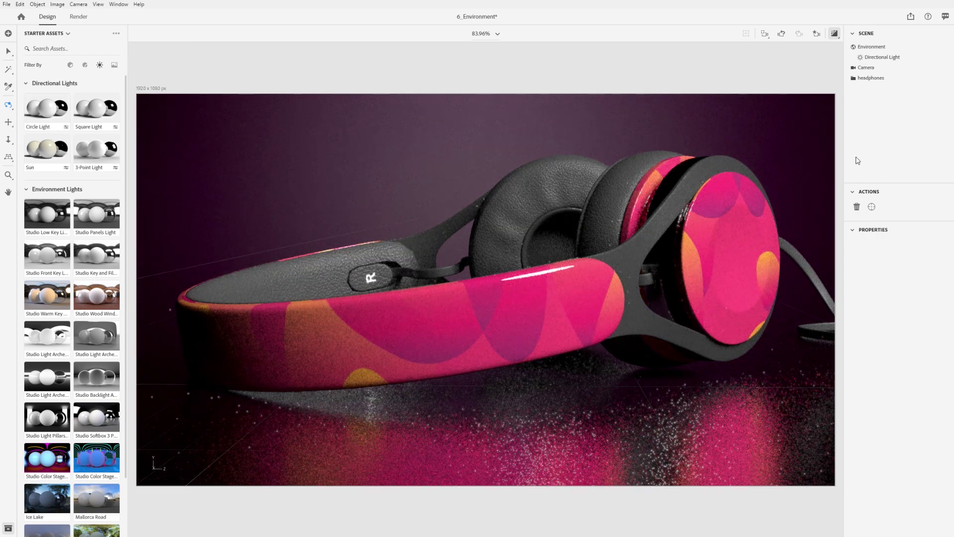
pyautogui.click(883, 57)
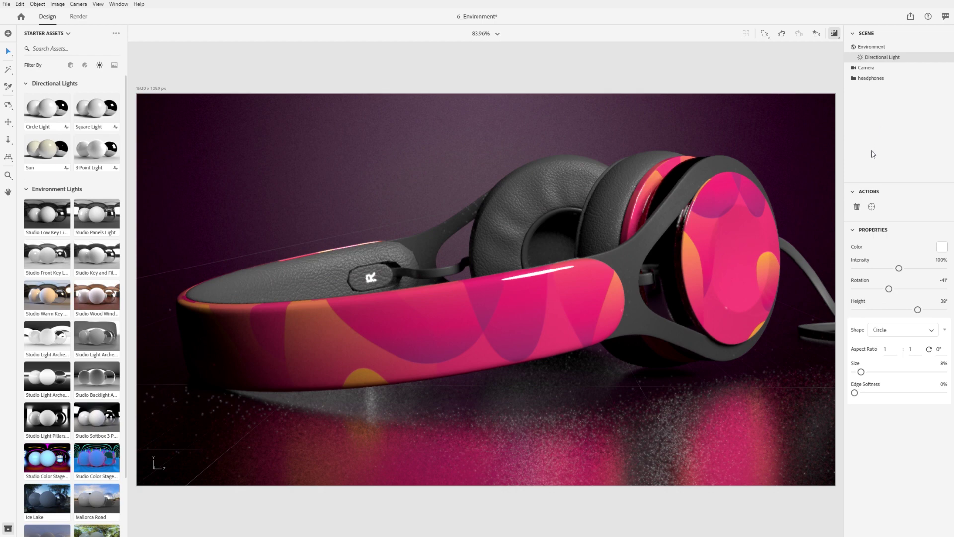
pyautogui.moveTo(891, 288); pyautogui.dragTo(906, 309)
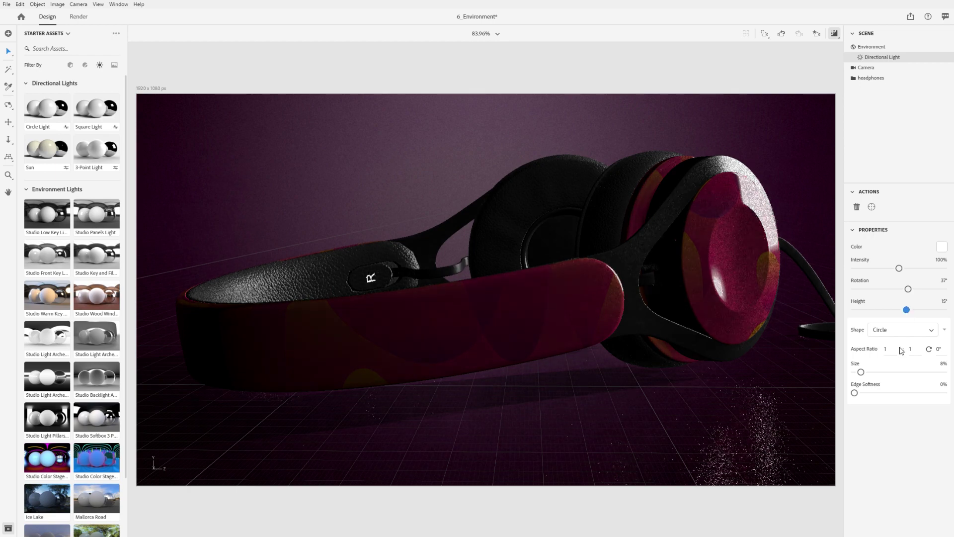
pyautogui.moveTo(901, 269)
pyautogui.mouseDown()
pyautogui.moveTo(922, 269)
pyautogui.moveTo(855, 269)
pyautogui.moveTo(888, 269)
pyautogui.mouseUp()
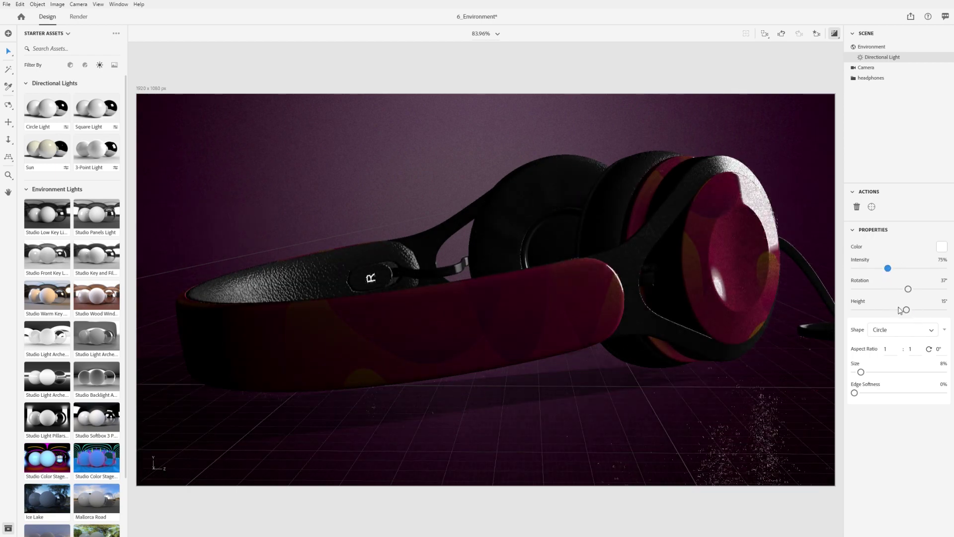
# Step: Tint the directional light a saturated light blue (6AC6EB)
pyautogui.click(942, 248)
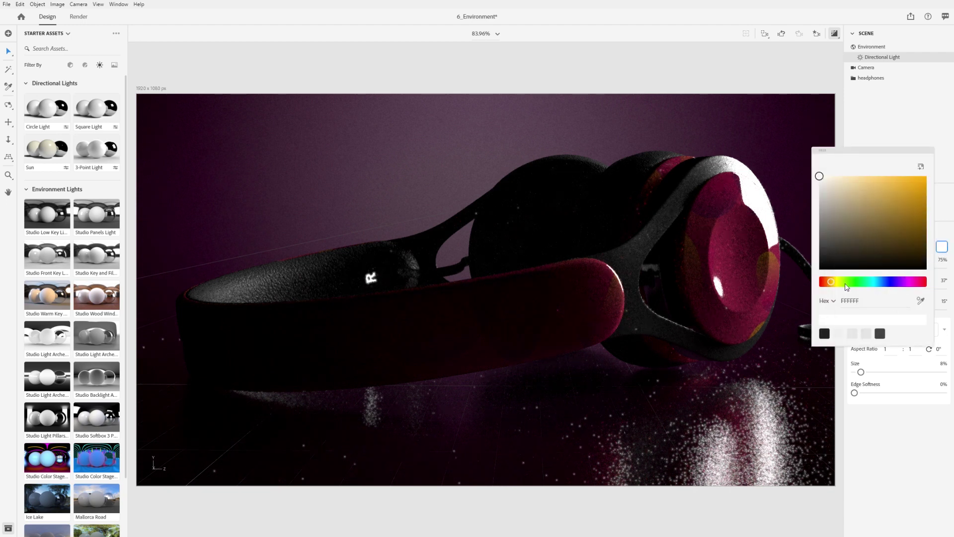
pyautogui.moveTo(846, 282); pyautogui.dragTo(878, 282)
pyautogui.click(851, 182)
pyautogui.click(855, 182)
pyautogui.moveTo(855, 182); pyautogui.dragTo(880, 184)
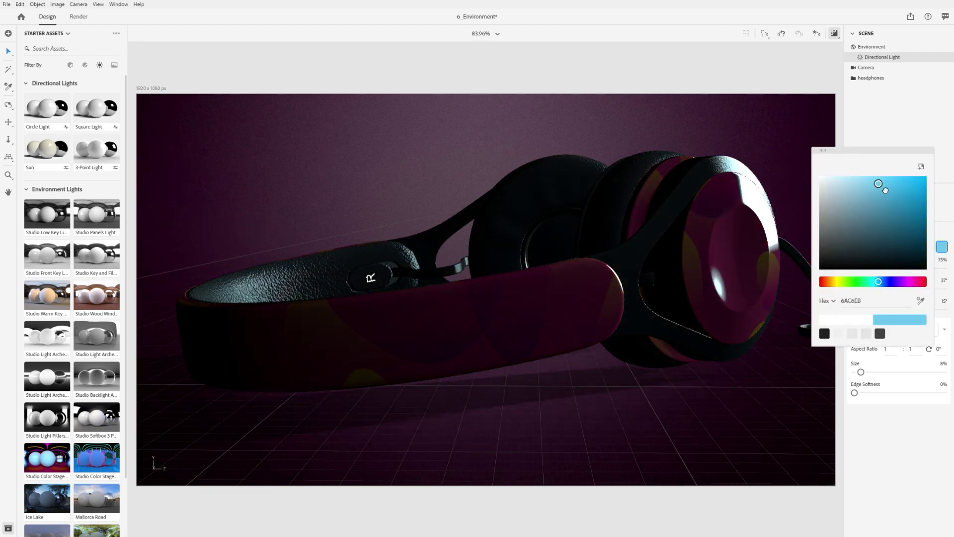
pyautogui.click(923, 458)
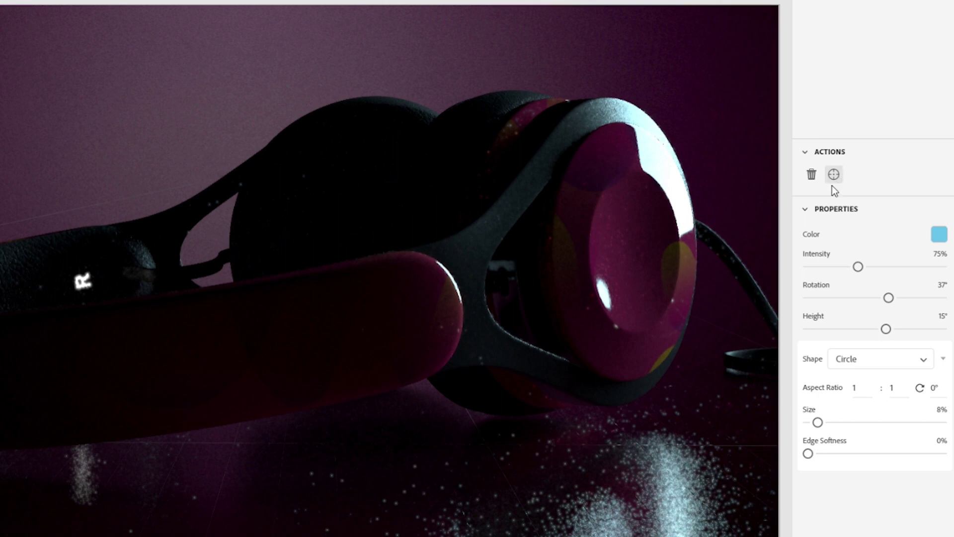
# Step: Aim the blue light behind the headband and add a warm F2DCB3 circle light aimed at the ear cup
pyautogui.click(543, 147)
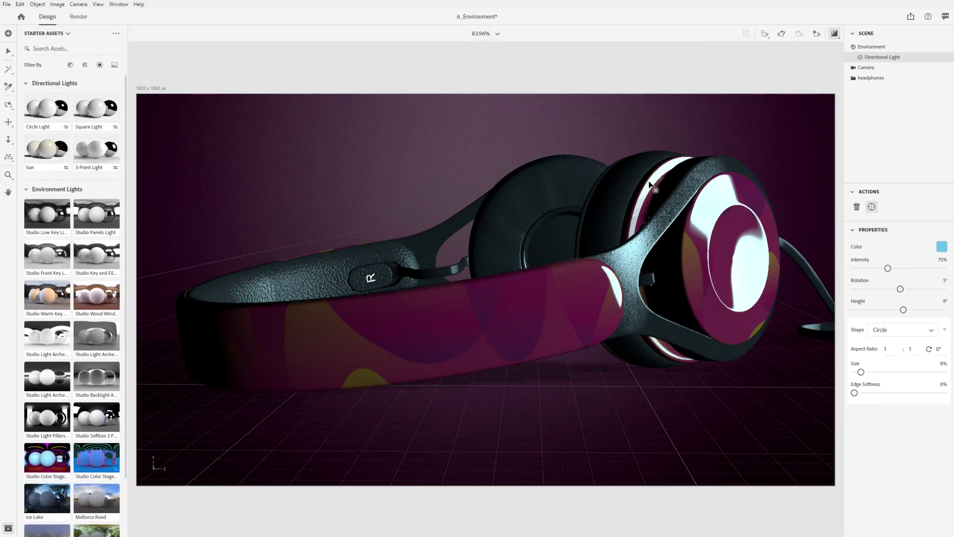
pyautogui.moveTo(649, 184); pyautogui.dragTo(185, 322)
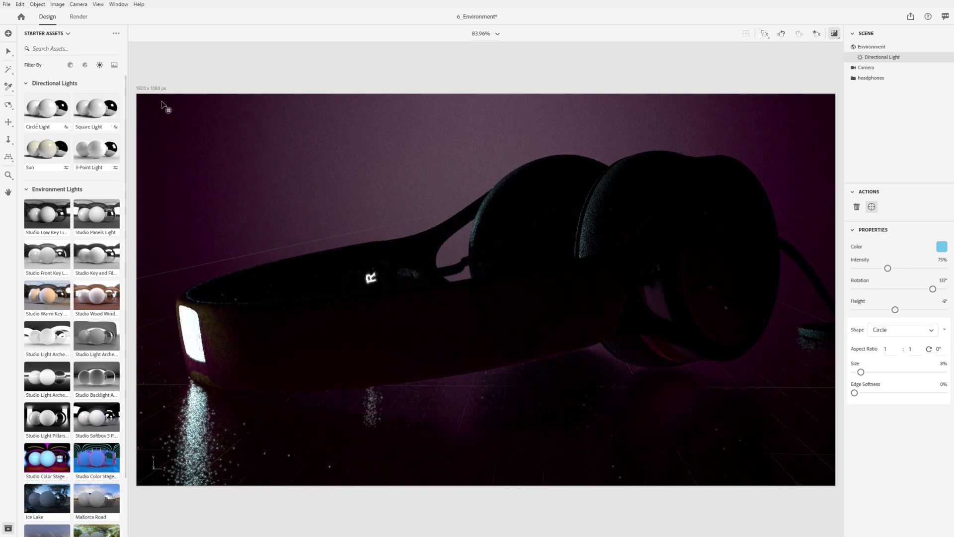
pyautogui.moveTo(566, 258); pyautogui.dragTo(567, 260)
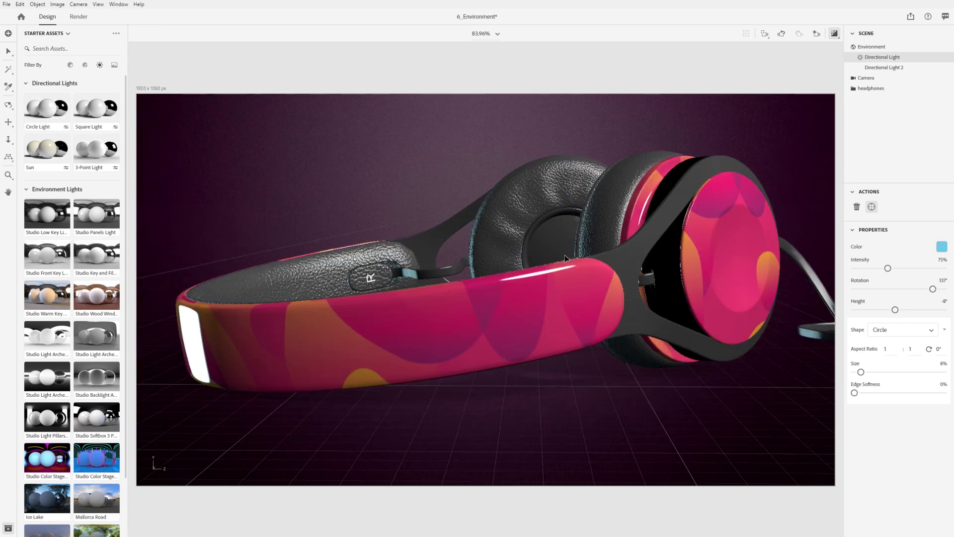
pyautogui.click(942, 247)
pyautogui.moveTo(883, 281); pyautogui.dragTo(839, 280)
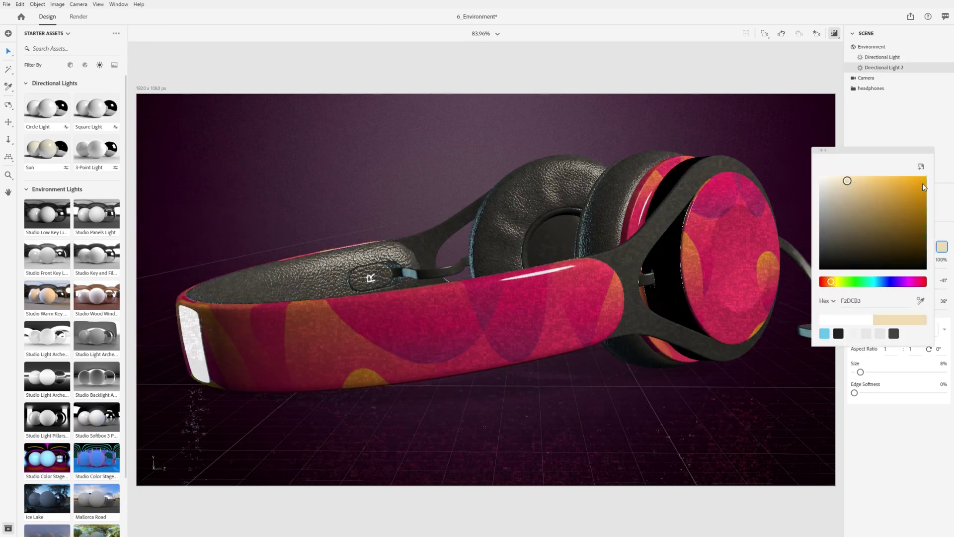
pyautogui.press('Escape')
pyautogui.click(764, 237)
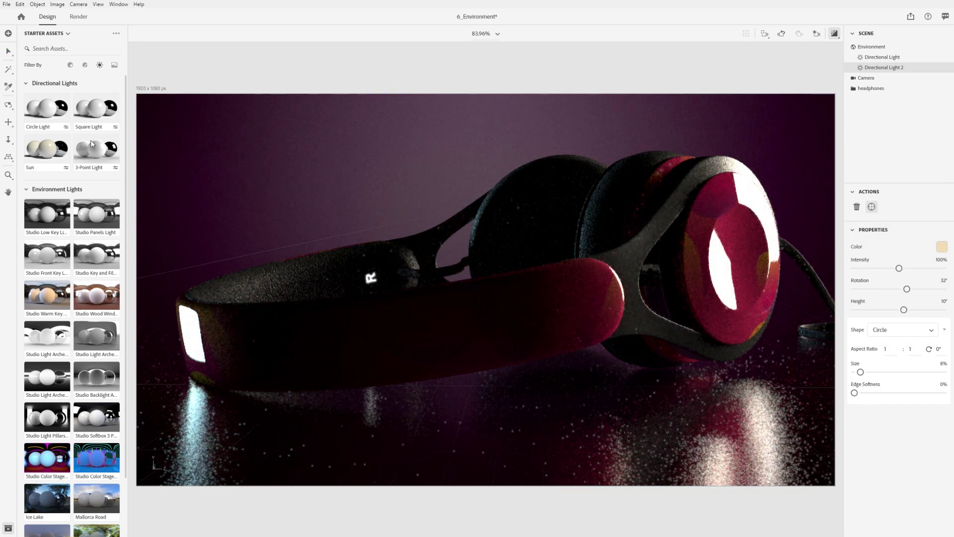
# Step: Apply the 3-Point Light preset, aiming Key Light at the ear cup and Fill Light at the headband's left end
pyautogui.click(91, 154)
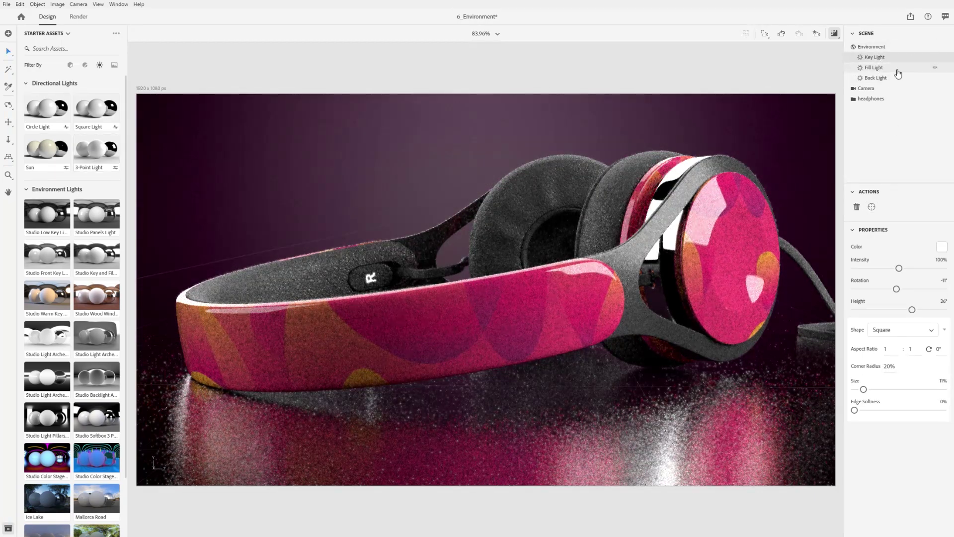
pyautogui.click(747, 186)
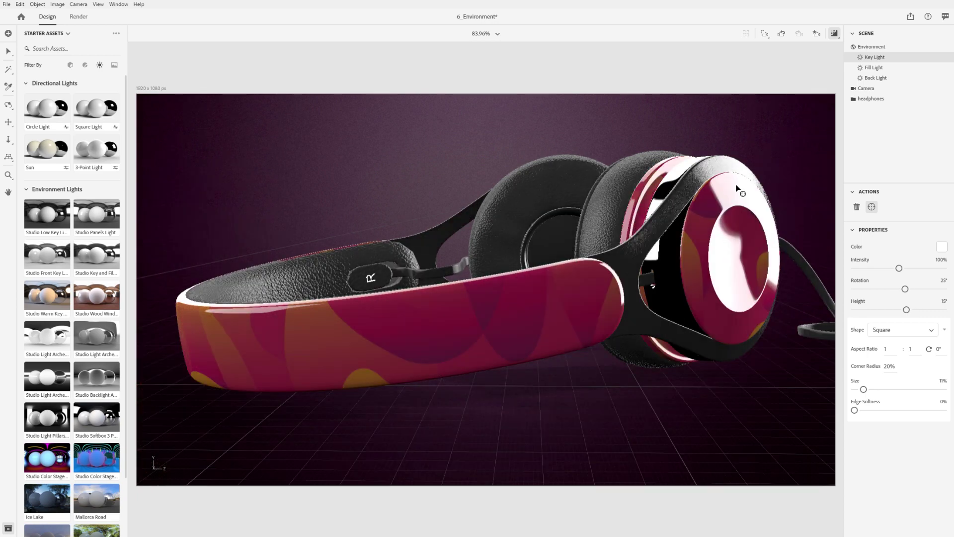
pyautogui.click(890, 68)
pyautogui.click(208, 331)
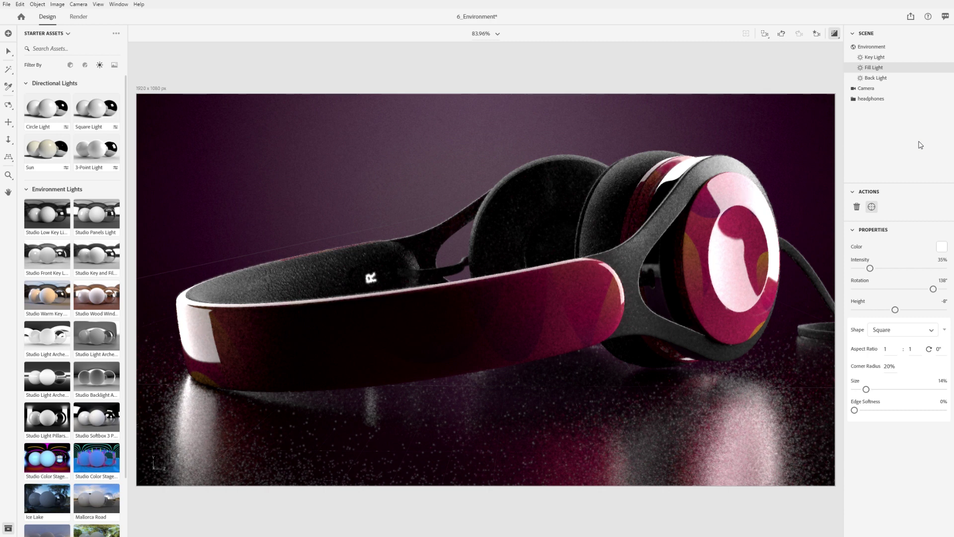
# Step: Add a Sphere model from the assets to the scene
pyautogui.click(70, 66)
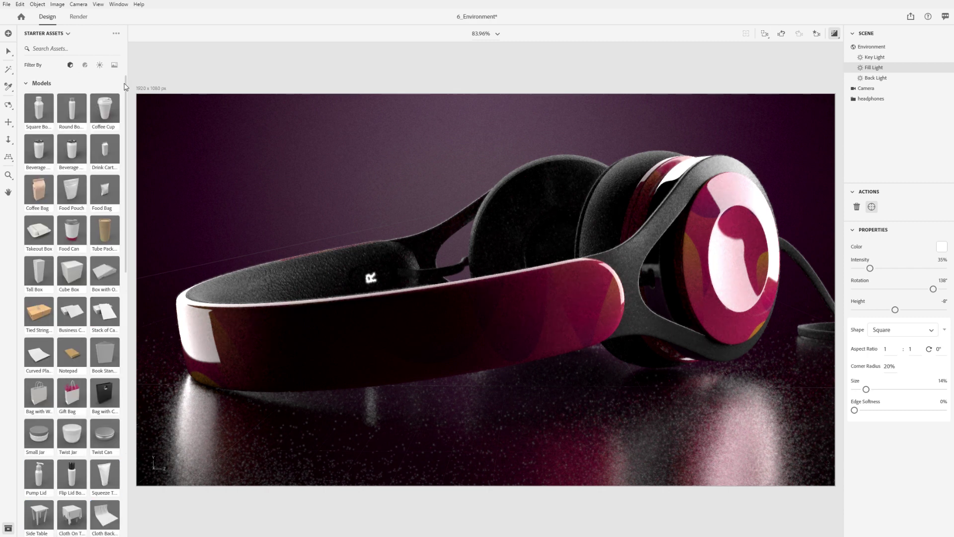
pyautogui.scroll(-15, 111, 282)
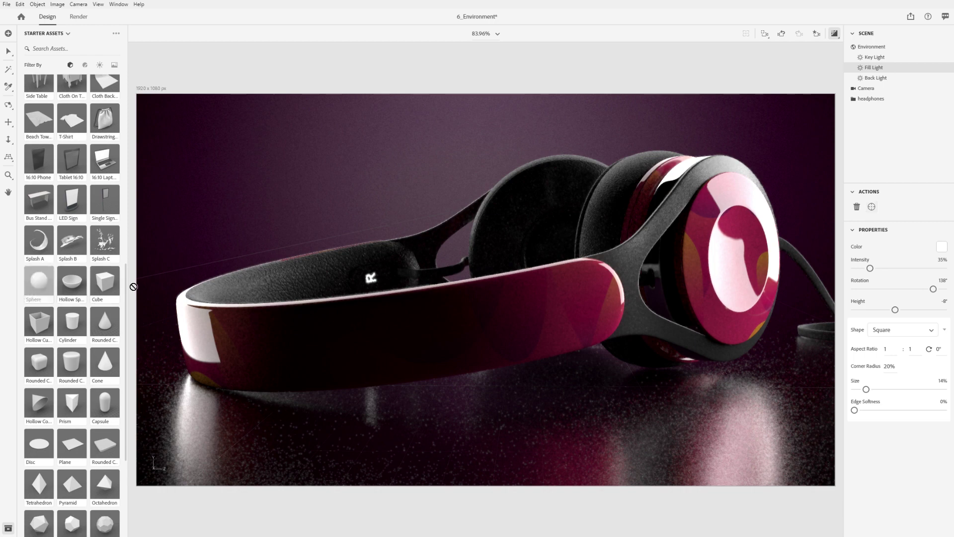
pyautogui.moveTo(216, 291); pyautogui.dragTo(218, 293)
# Step: Give the sphere the Glowing material and place it behind the headband at X 7.3 cm, Z 23.7 cm
pyautogui.click(100, 65)
pyautogui.moveTo(125, 177); pyautogui.dragTo(125, 84)
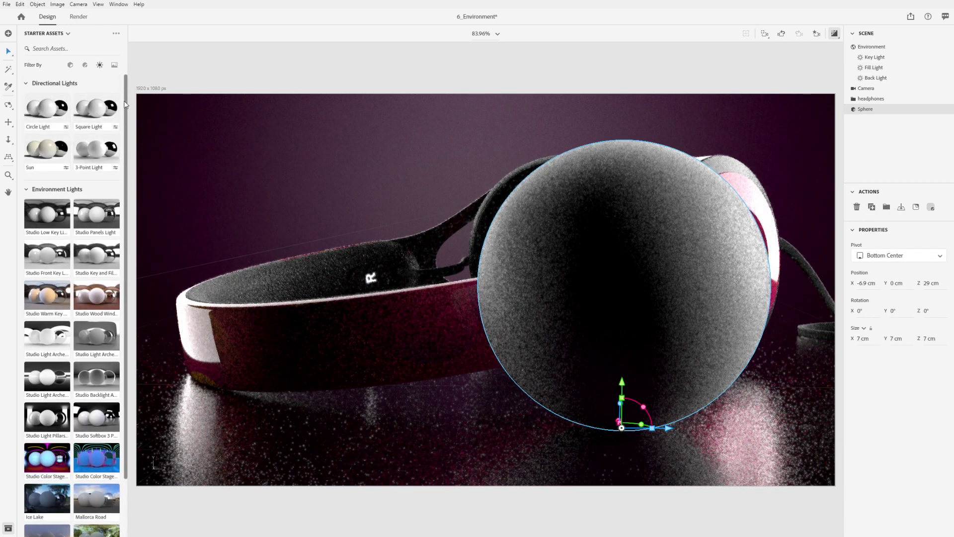
pyautogui.click(84, 66)
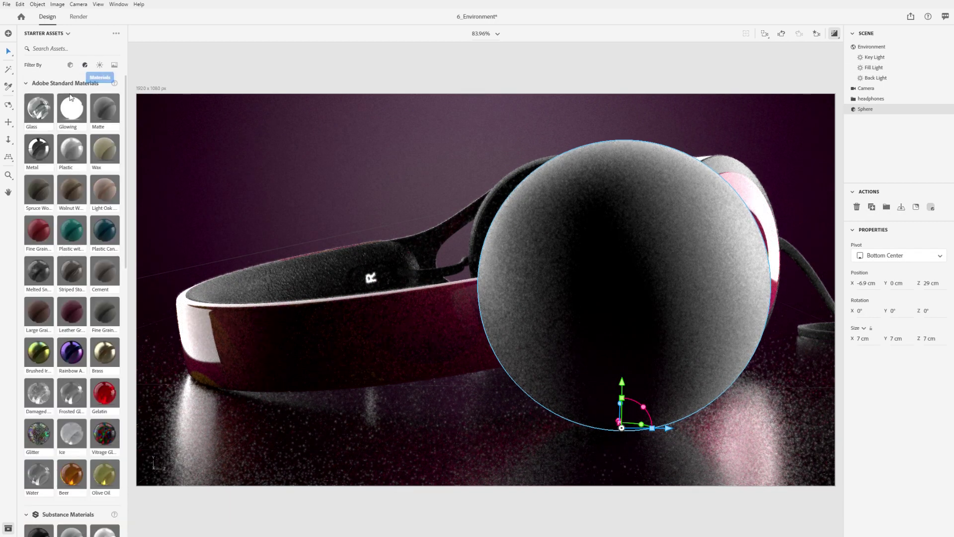
pyautogui.moveTo(597, 274); pyautogui.dragTo(597, 275)
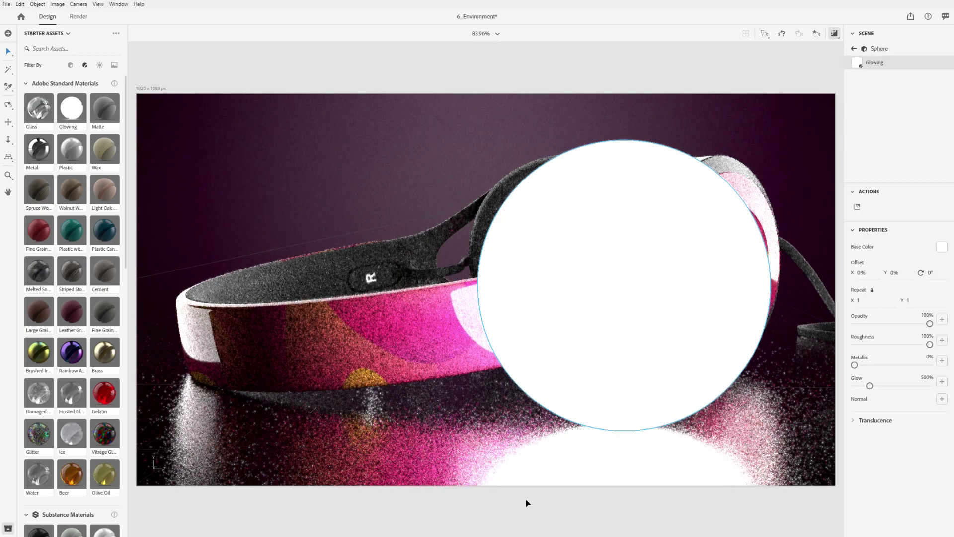
pyautogui.click(595, 381)
pyautogui.moveTo(657, 390); pyautogui.dragTo(343, 284)
pyautogui.moveTo(297, 218); pyautogui.dragTo(480, 226)
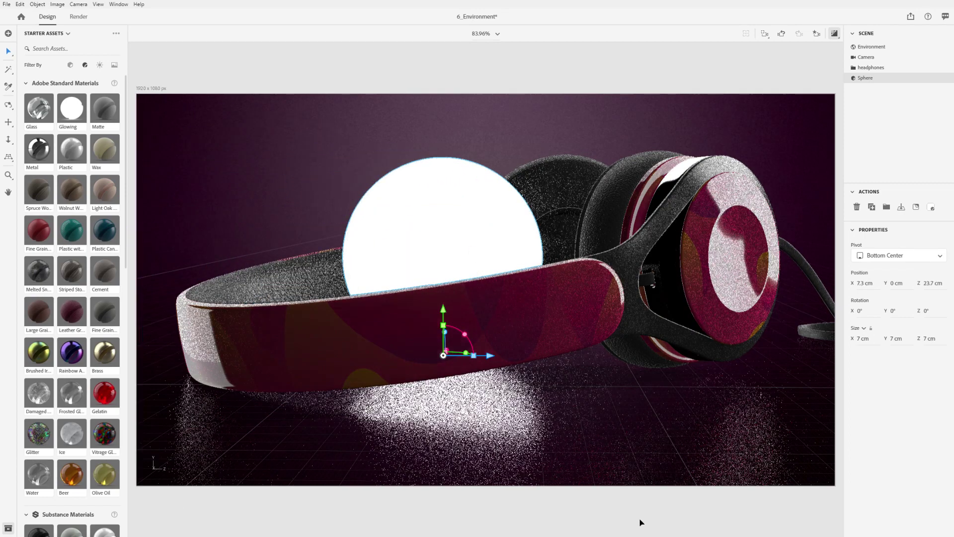